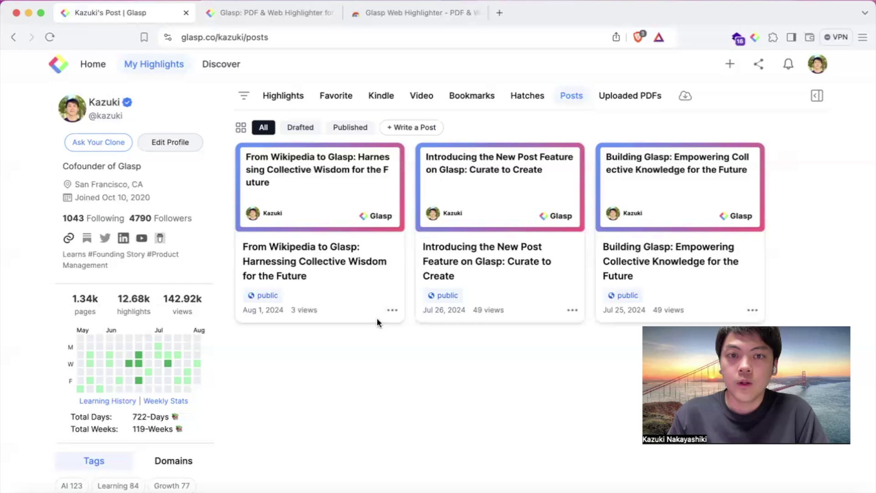
Open the Curate to Create announcement post, scroll through it, and go back to the posts list.
left_click(483, 253)
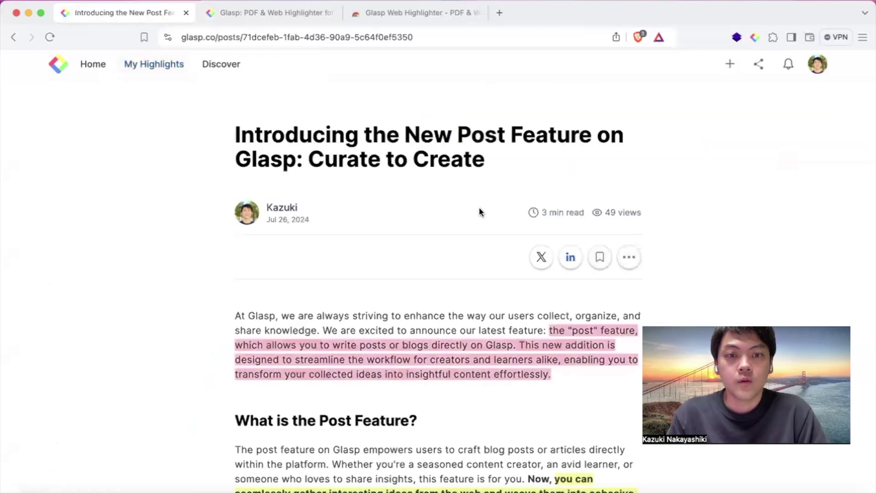
scroll(570, 210, "down", 3)
scroll(666, 211, "down", 5)
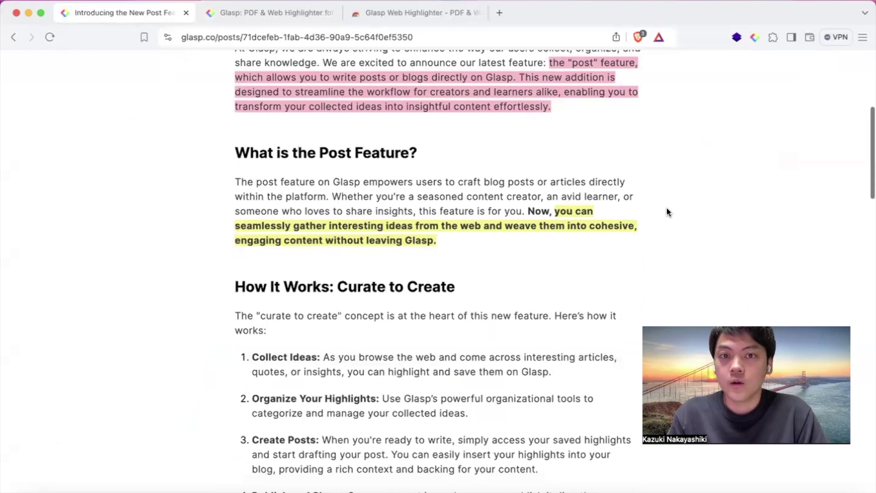
scroll(666, 212, "down", 7)
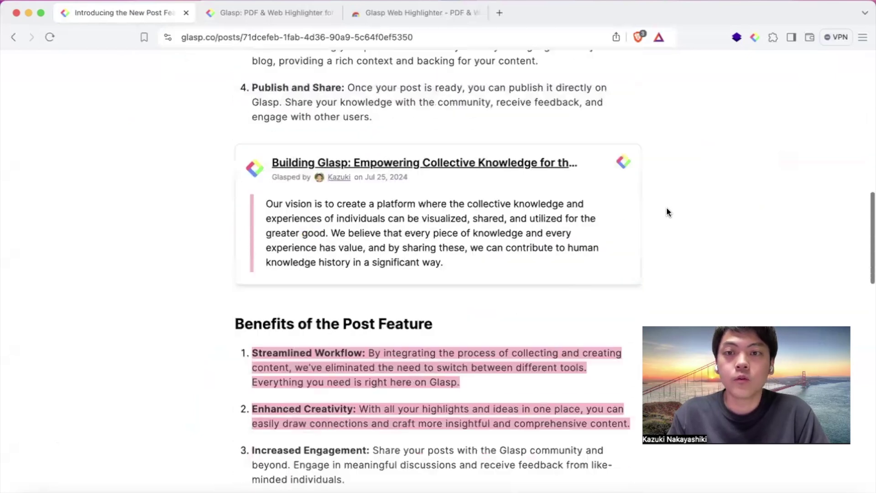
scroll(652, 214, "down", 13)
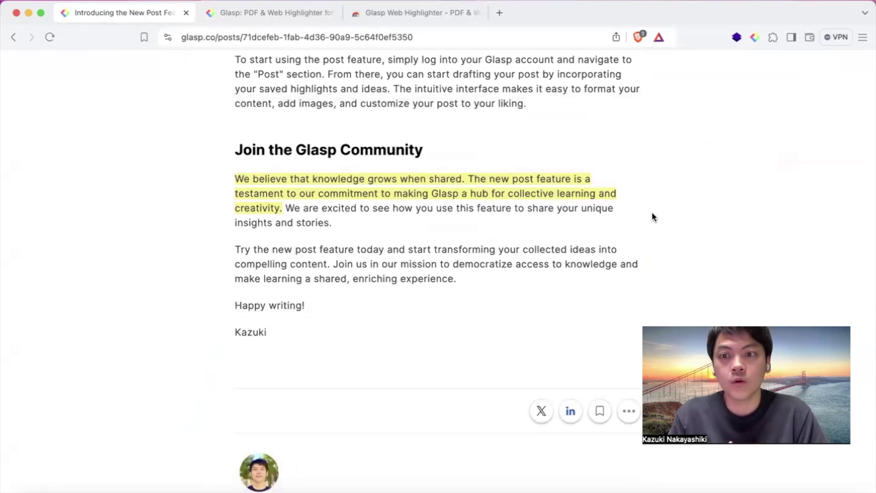
scroll(652, 214, "up", 20)
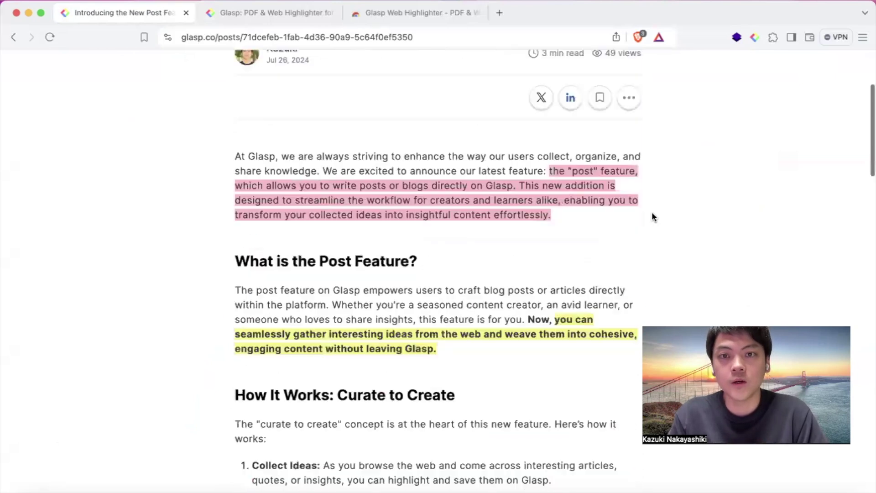
scroll(651, 214, "up", 4)
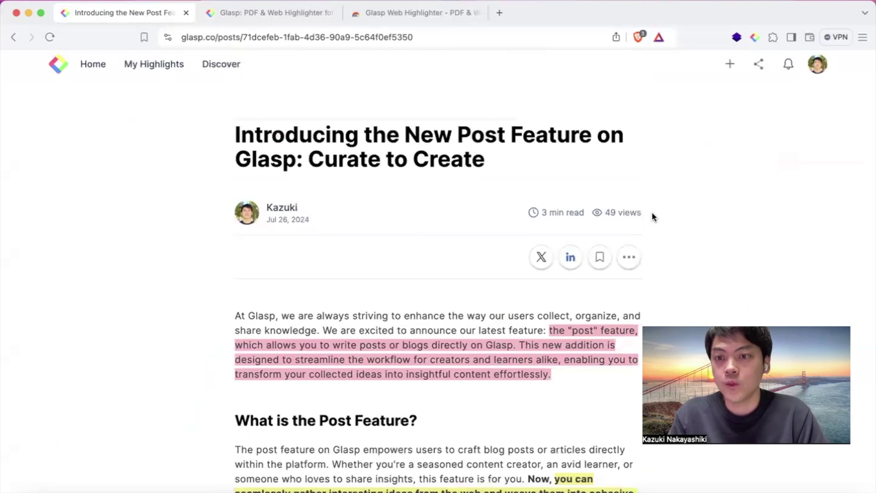
key("super+bracketleft")
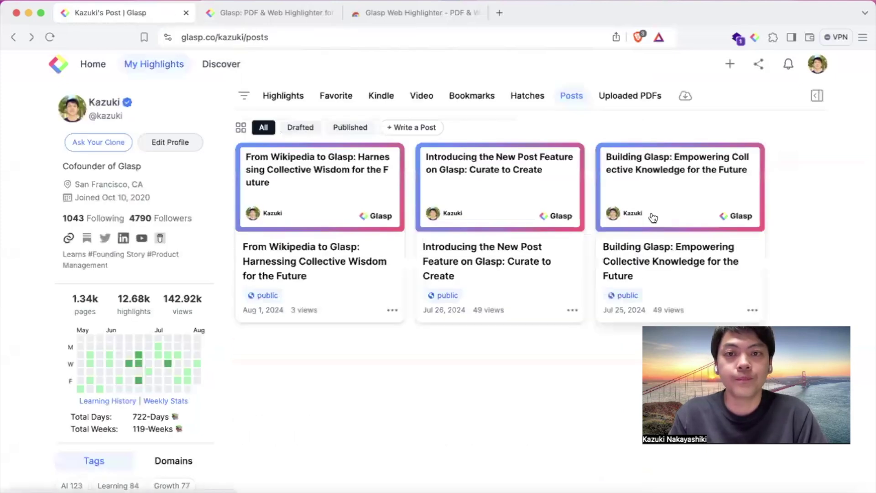
Switch to the glasp.co homepage and scroll down to 'Highlight PDF & Websites on Chrome & Safari'.
left_click(228, 12)
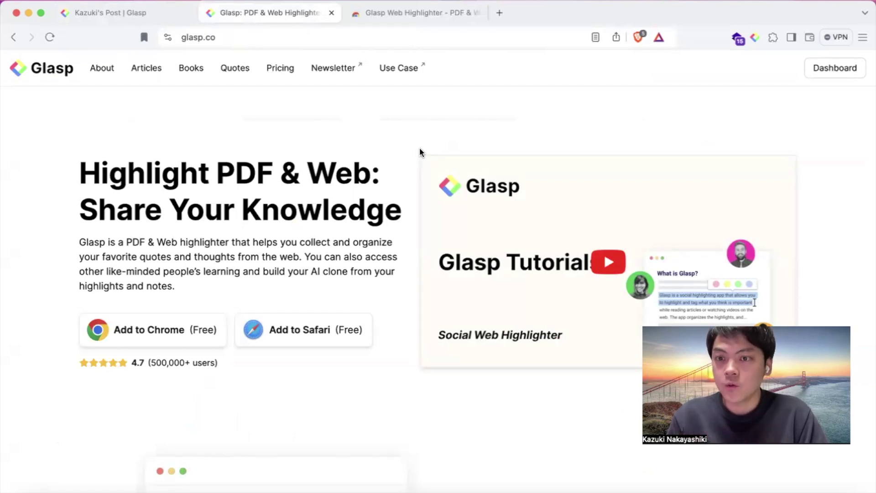
scroll(420, 151, "down", 5)
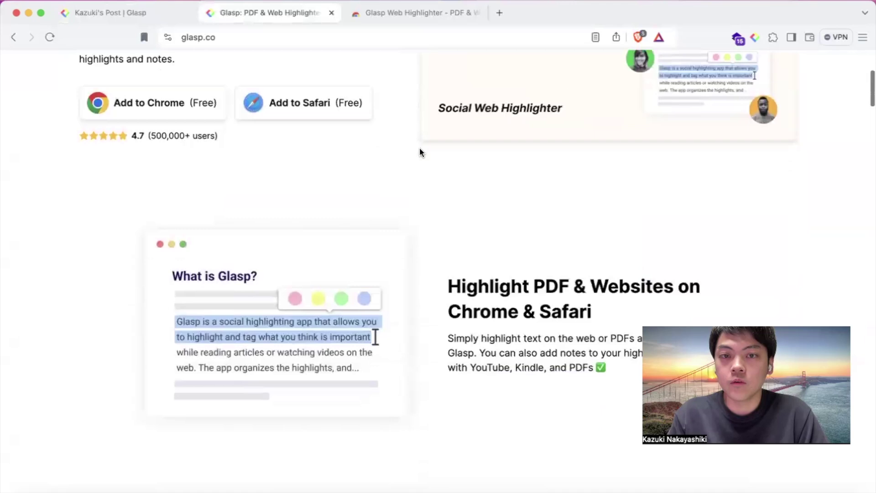
scroll(457, 226, "down", 1)
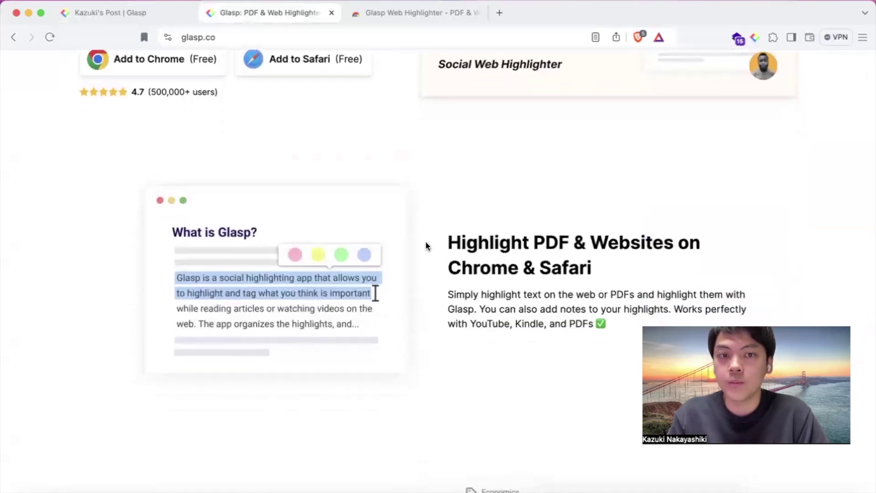
scroll(426, 246, "down", 1)
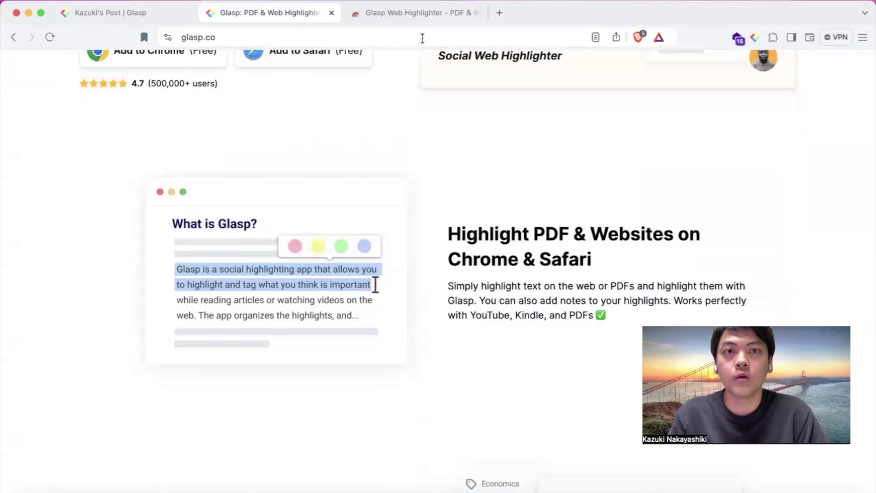
View the Glasp Web Highlighter Chrome Web Store listing, then return to the 'Kazuki's Post | Glasp' tab.
left_click(398, 13)
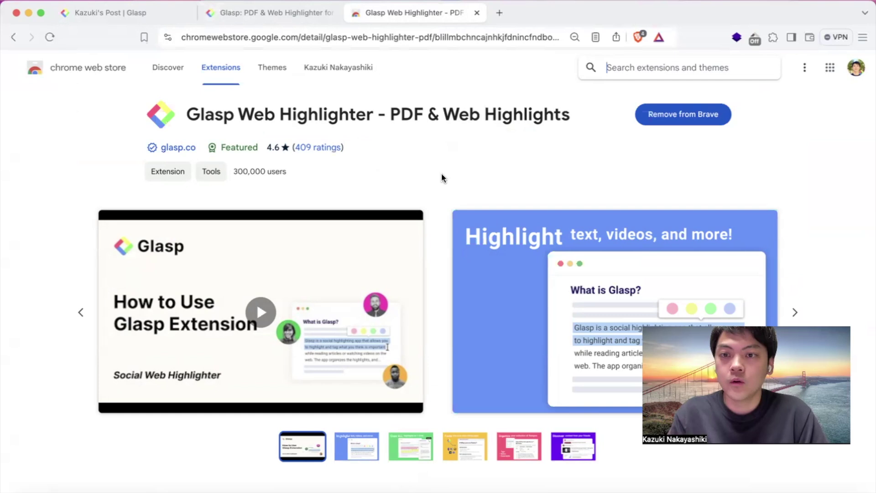
left_click(145, 14)
Browse the Highlights tab, return to Posts, and start a new post with '+ Write a Post'.
left_click(275, 98)
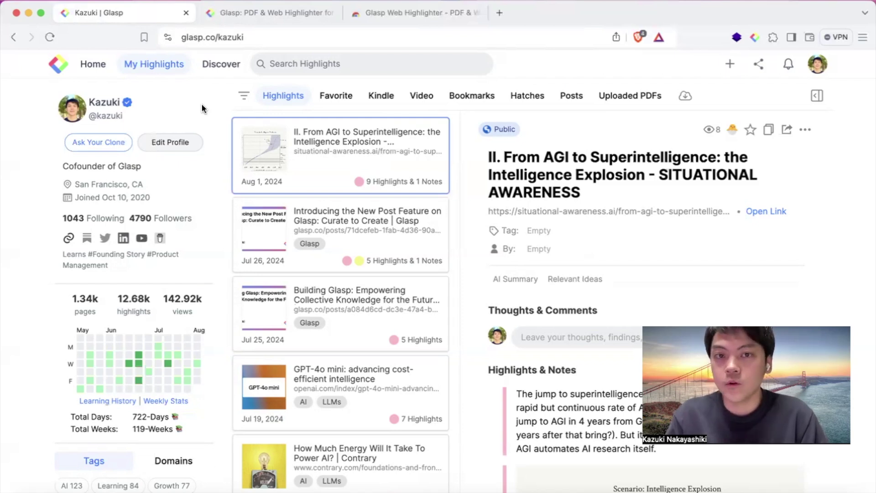
left_click(566, 97)
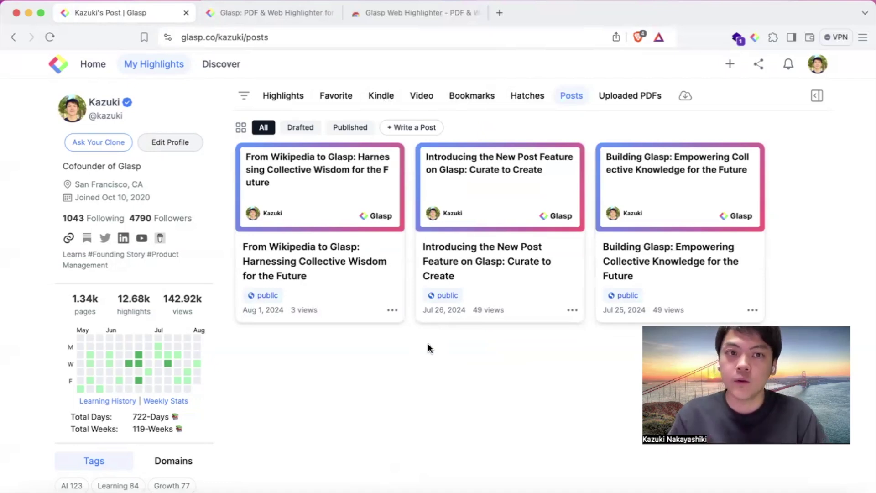
left_click(411, 129)
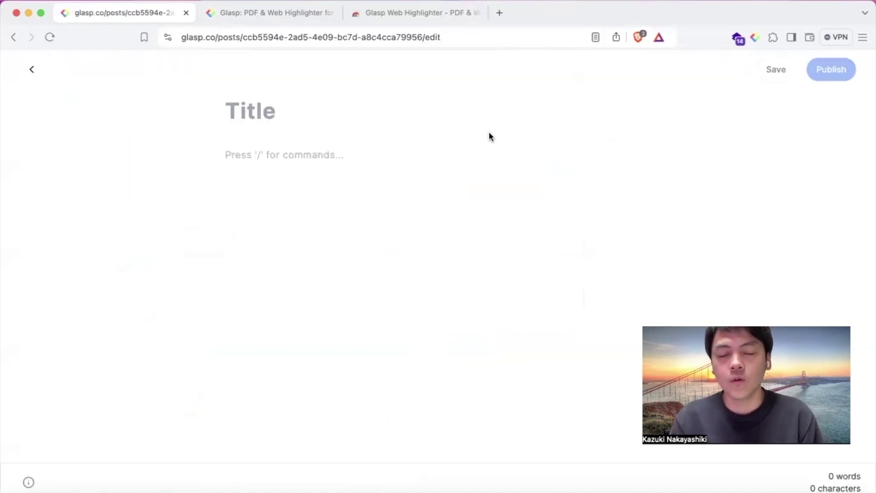
Title the post 'Glasp Post' and write the body line 'This is a test post....'.
left_click(338, 112)
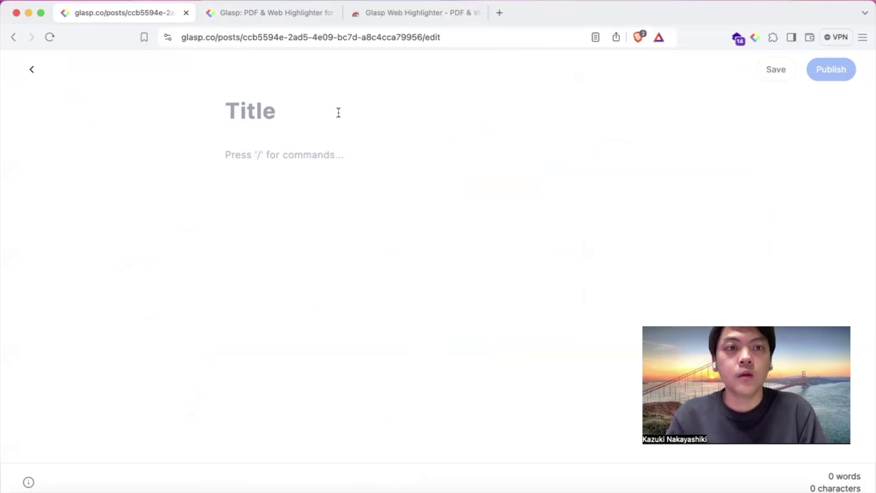
type("Glasp P")
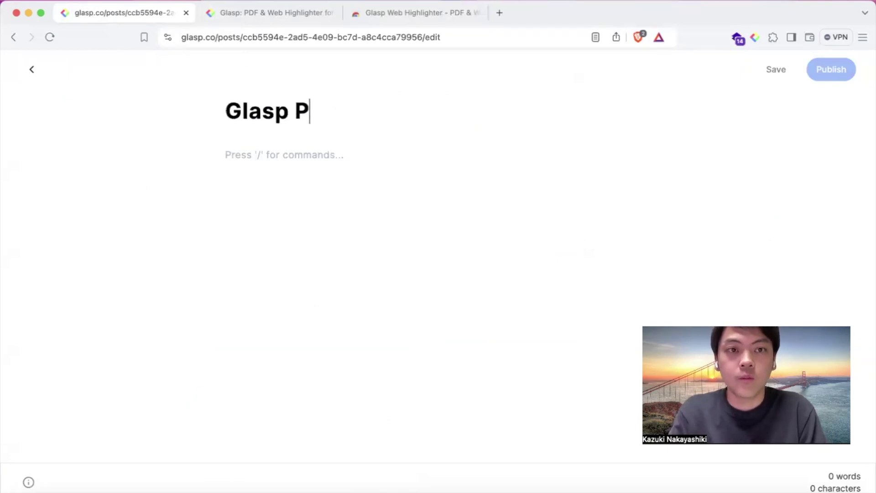
type("ost")
left_click(307, 151)
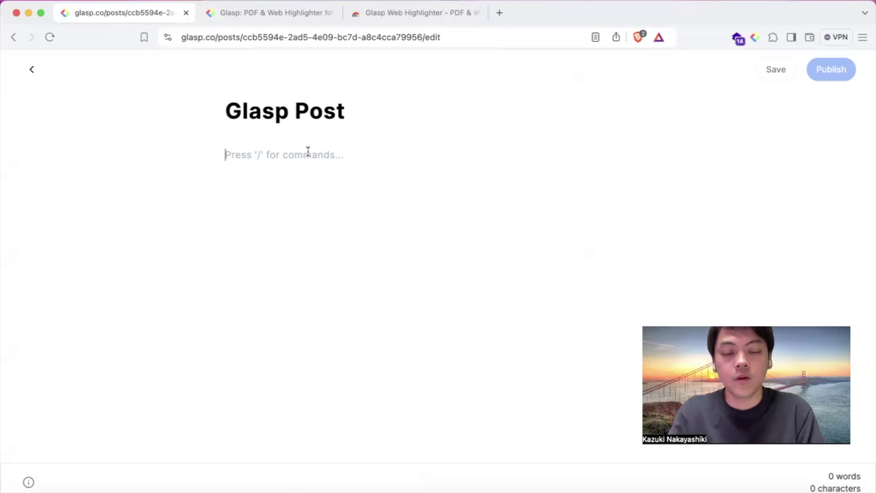
type("This is a tes tpo")
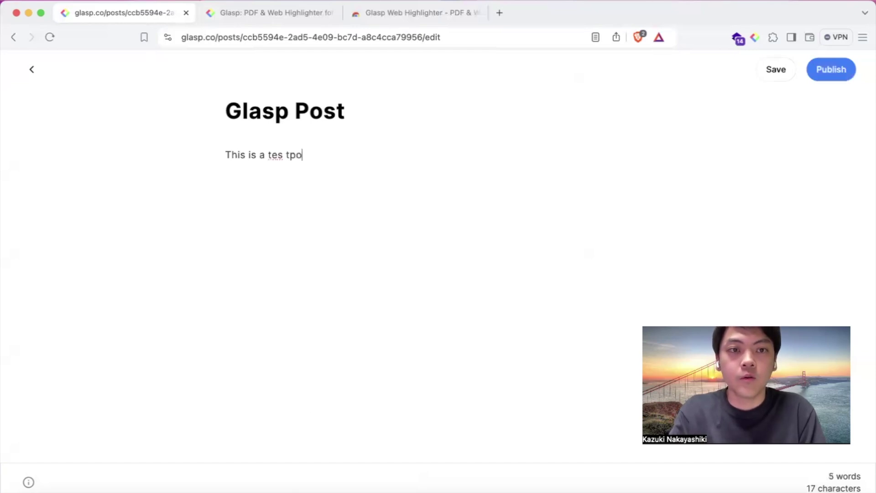
key("BackSpace")
key("BackSpace")
key("BackSpace")
key("BackSpace")
type("t post....")
Add an empty line below the sentence and bring up the Editor Guide of formatting shortcuts.
key("Return")
key("Return")
key("Return")
key("Return")
key("Return")
key("Return")
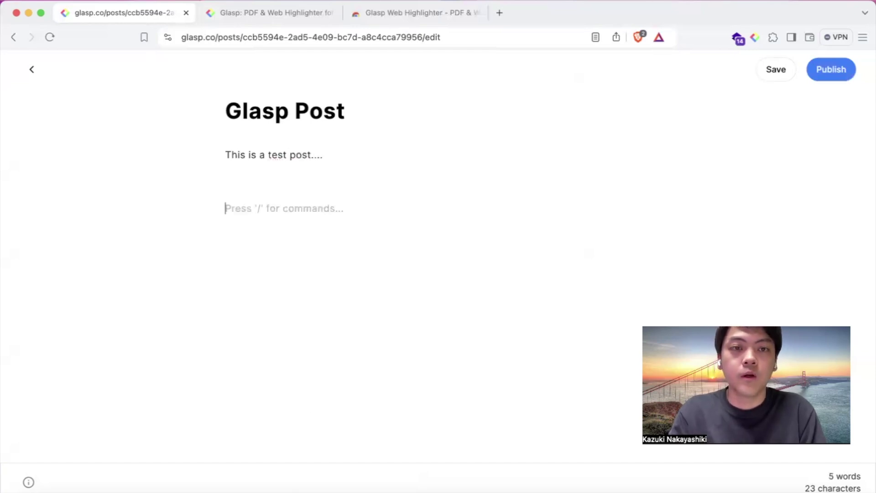
left_click(268, 182)
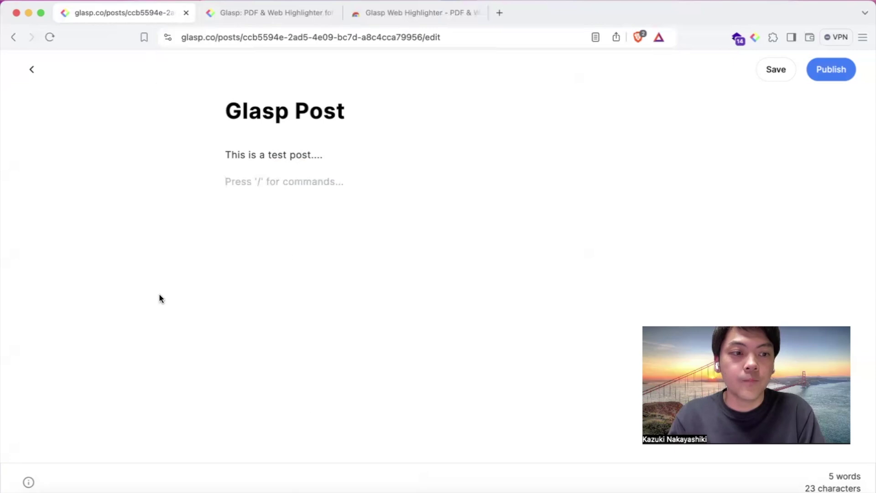
left_click(28, 481)
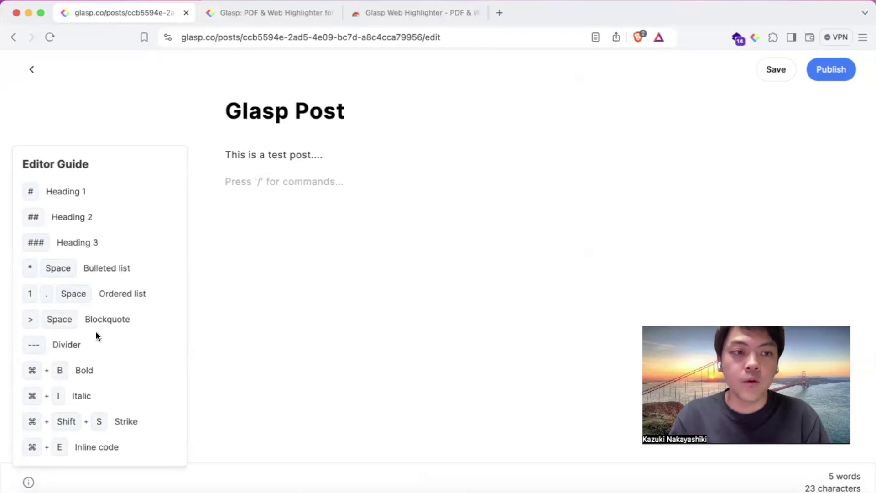
Add a '## Introduction' heading above the test sentence, then type '/' on the line below it.
left_click(294, 220)
key("Return")
key("Return")
key("BackSpace")
key("BackSpace")
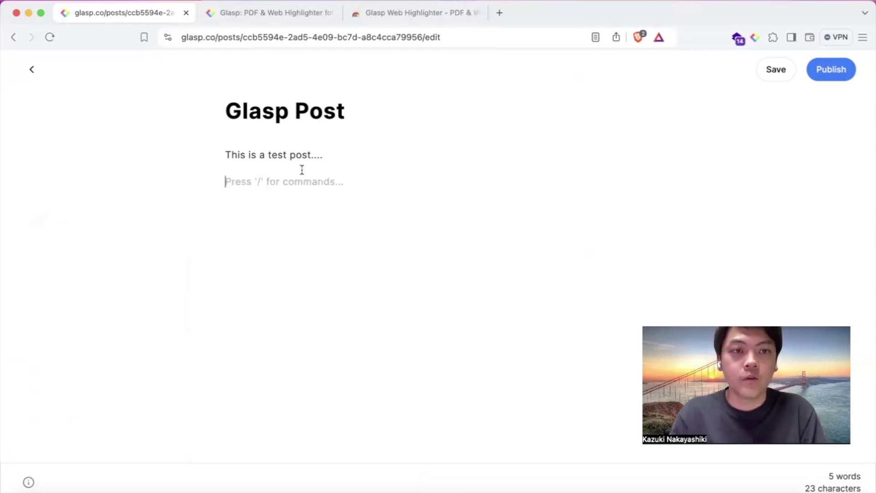
key("Up")
key("Return")
key("Up")
type("## Introductio")
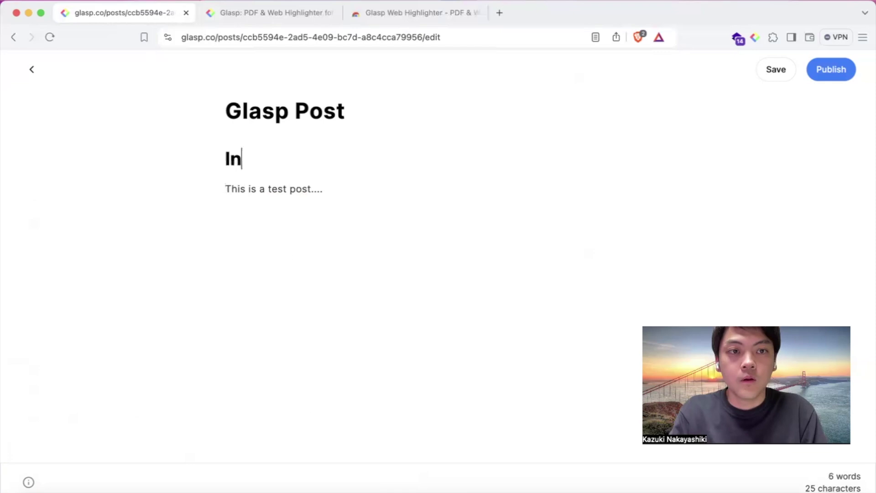
type("n")
left_click(226, 215)
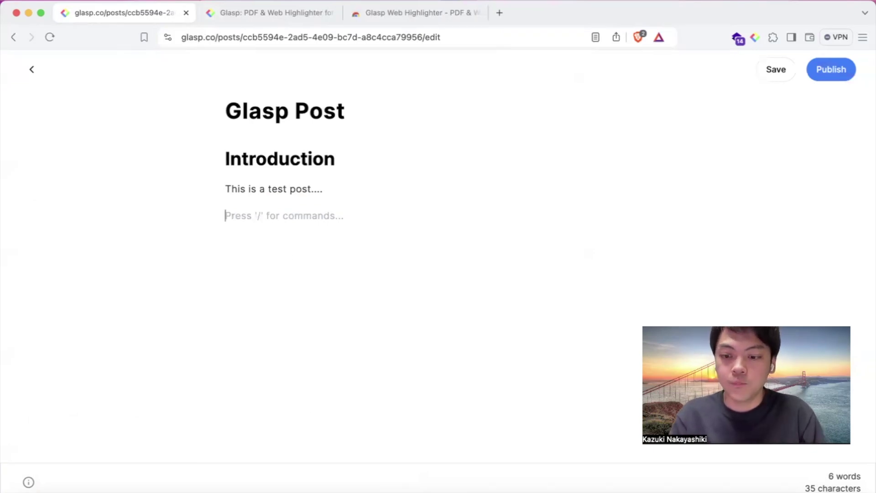
type("/")
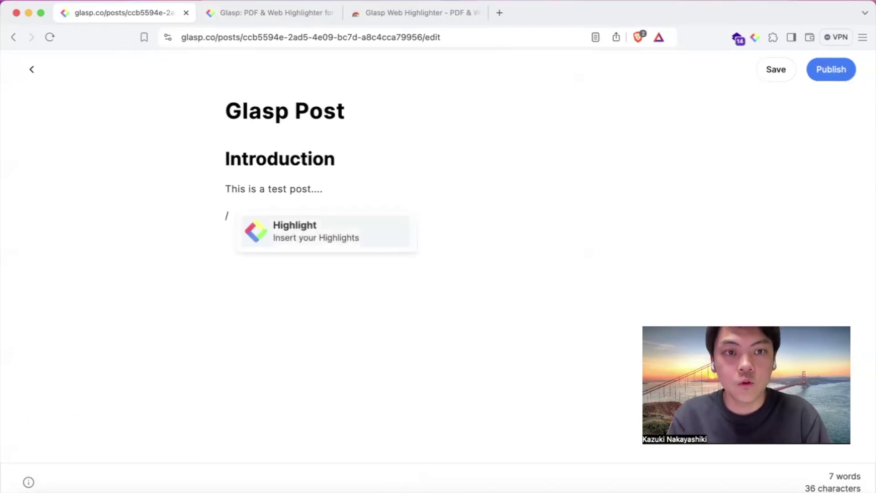
Insert a Highlight, search 'knowledge', and embed the 'The beautiful thing about learning...' B.B. King quote.
left_click(364, 232)
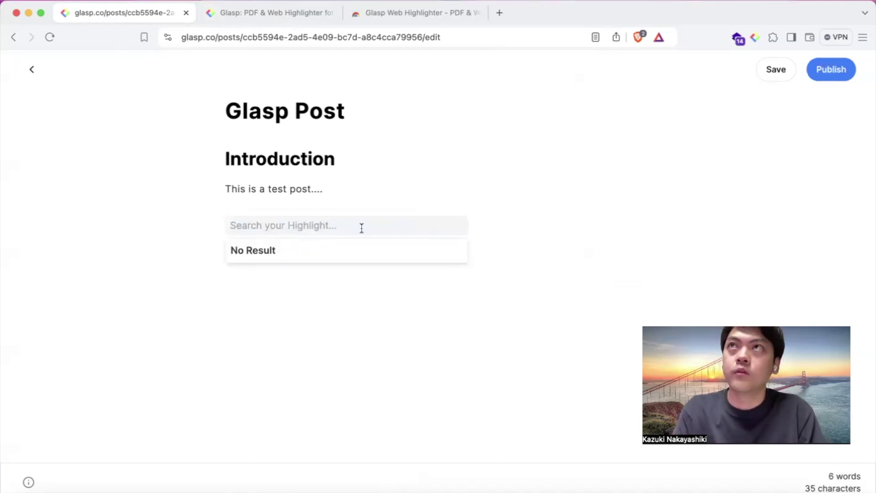
type("knowledge")
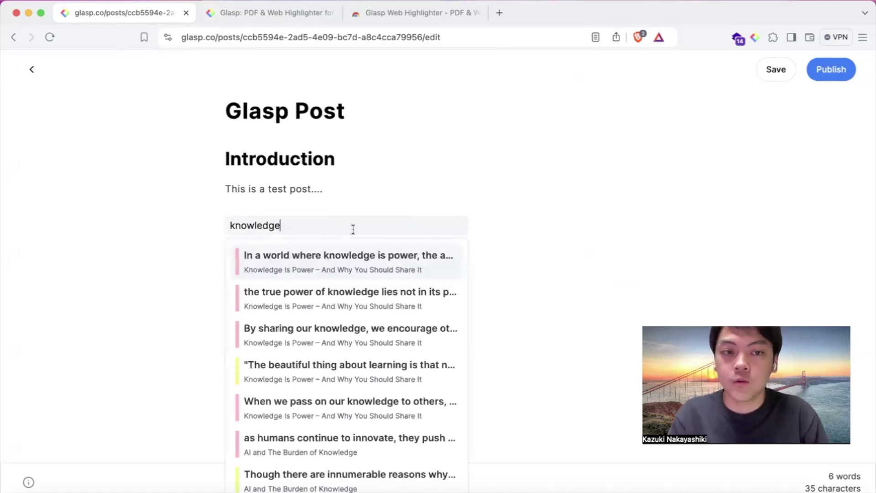
left_click(316, 367)
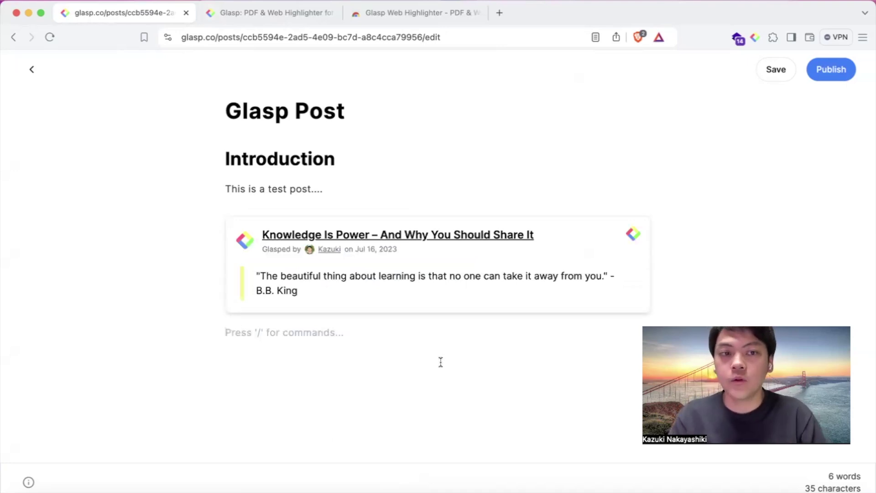
scroll(462, 350, "down", 1)
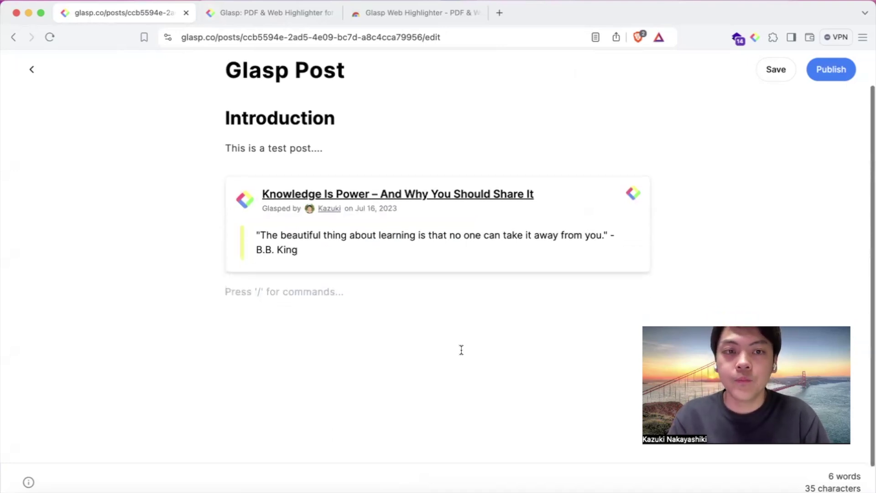
Write 'Here's my favorite quote:' below the B.B. King card and start a new line.
type("Here's m")
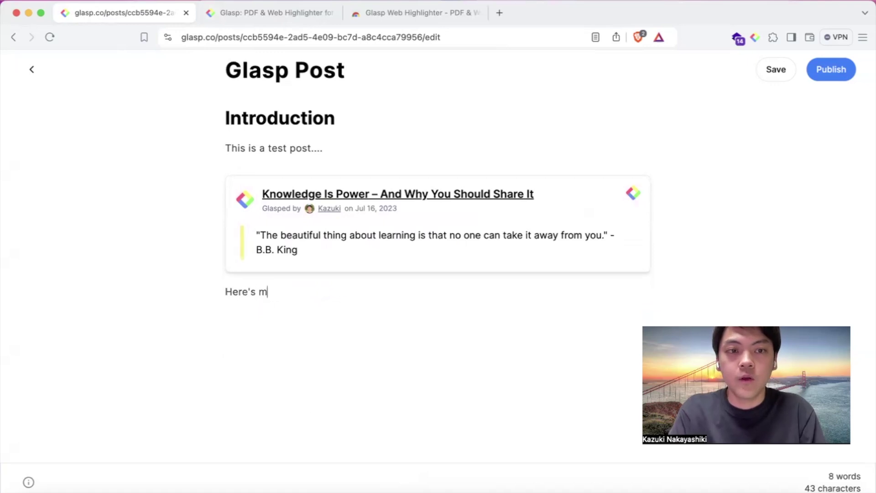
type("y favorite q")
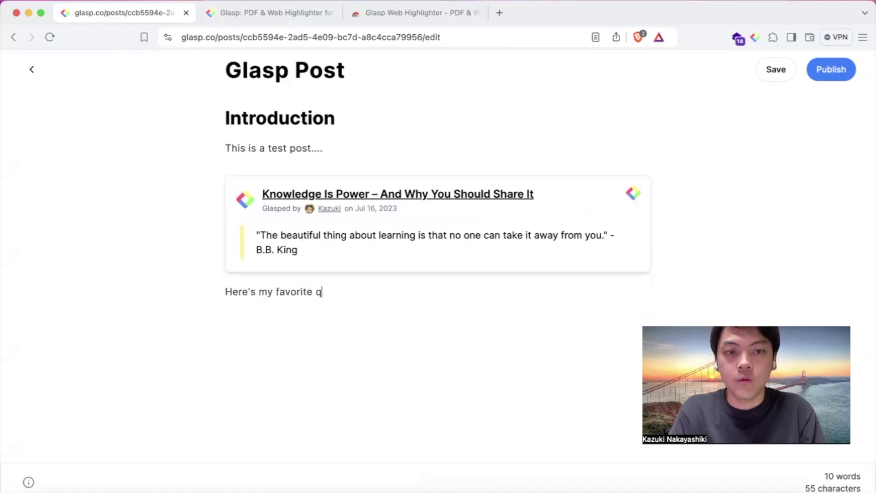
type("uote:")
key("Return")
key("Return")
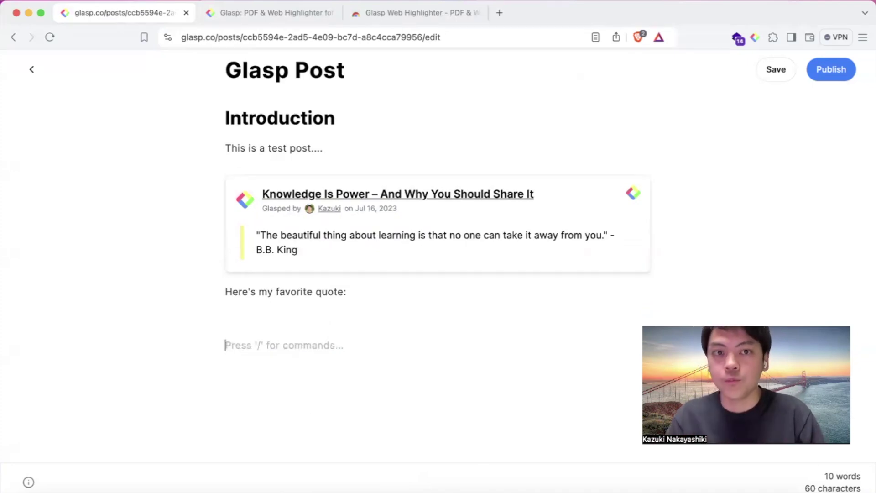
scroll(544, 290, "up", 2)
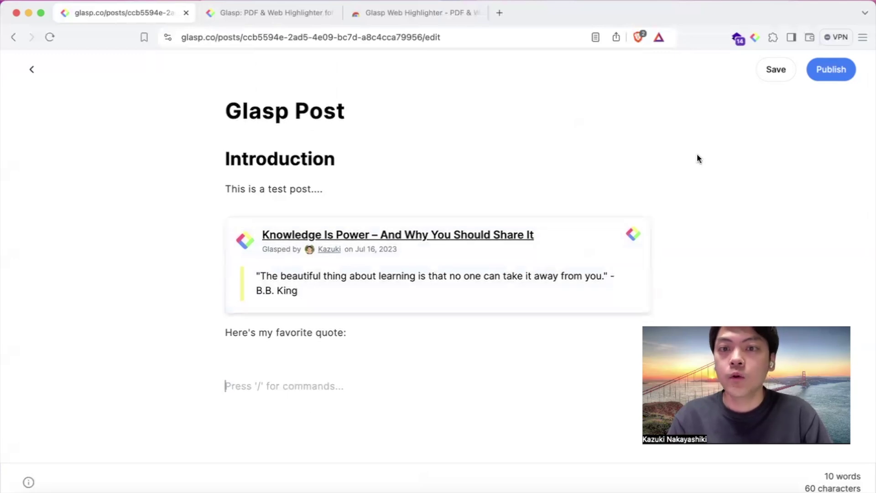
Save the draft and publish it with Private visibility.
left_click(772, 73)
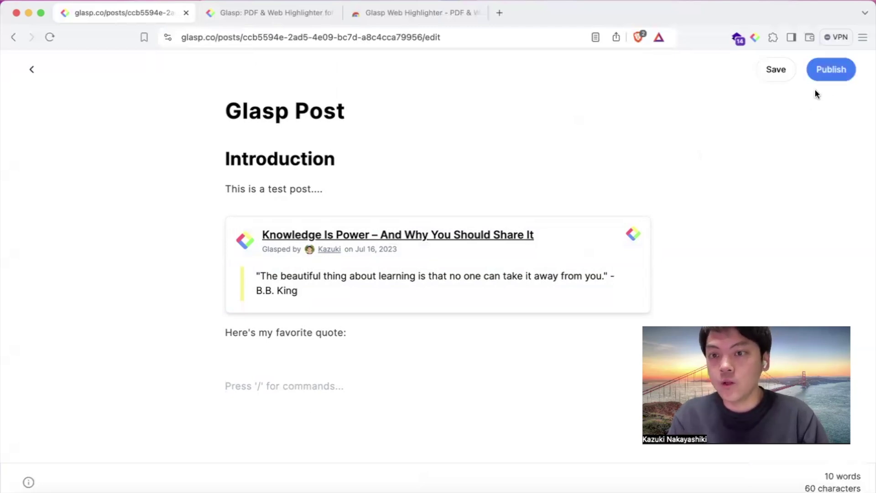
left_click(824, 76)
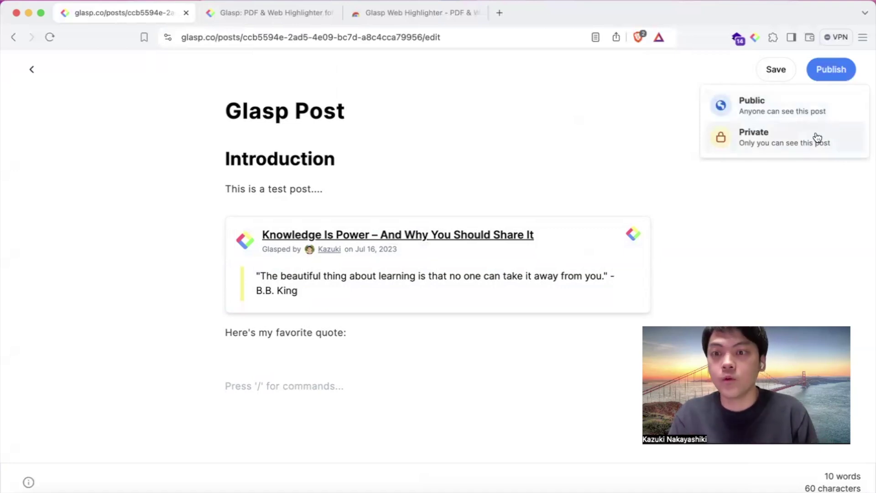
left_click(806, 142)
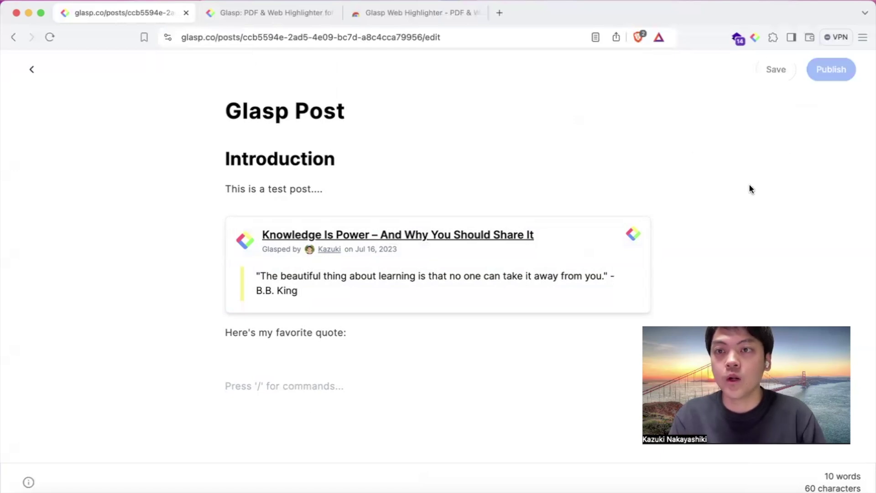